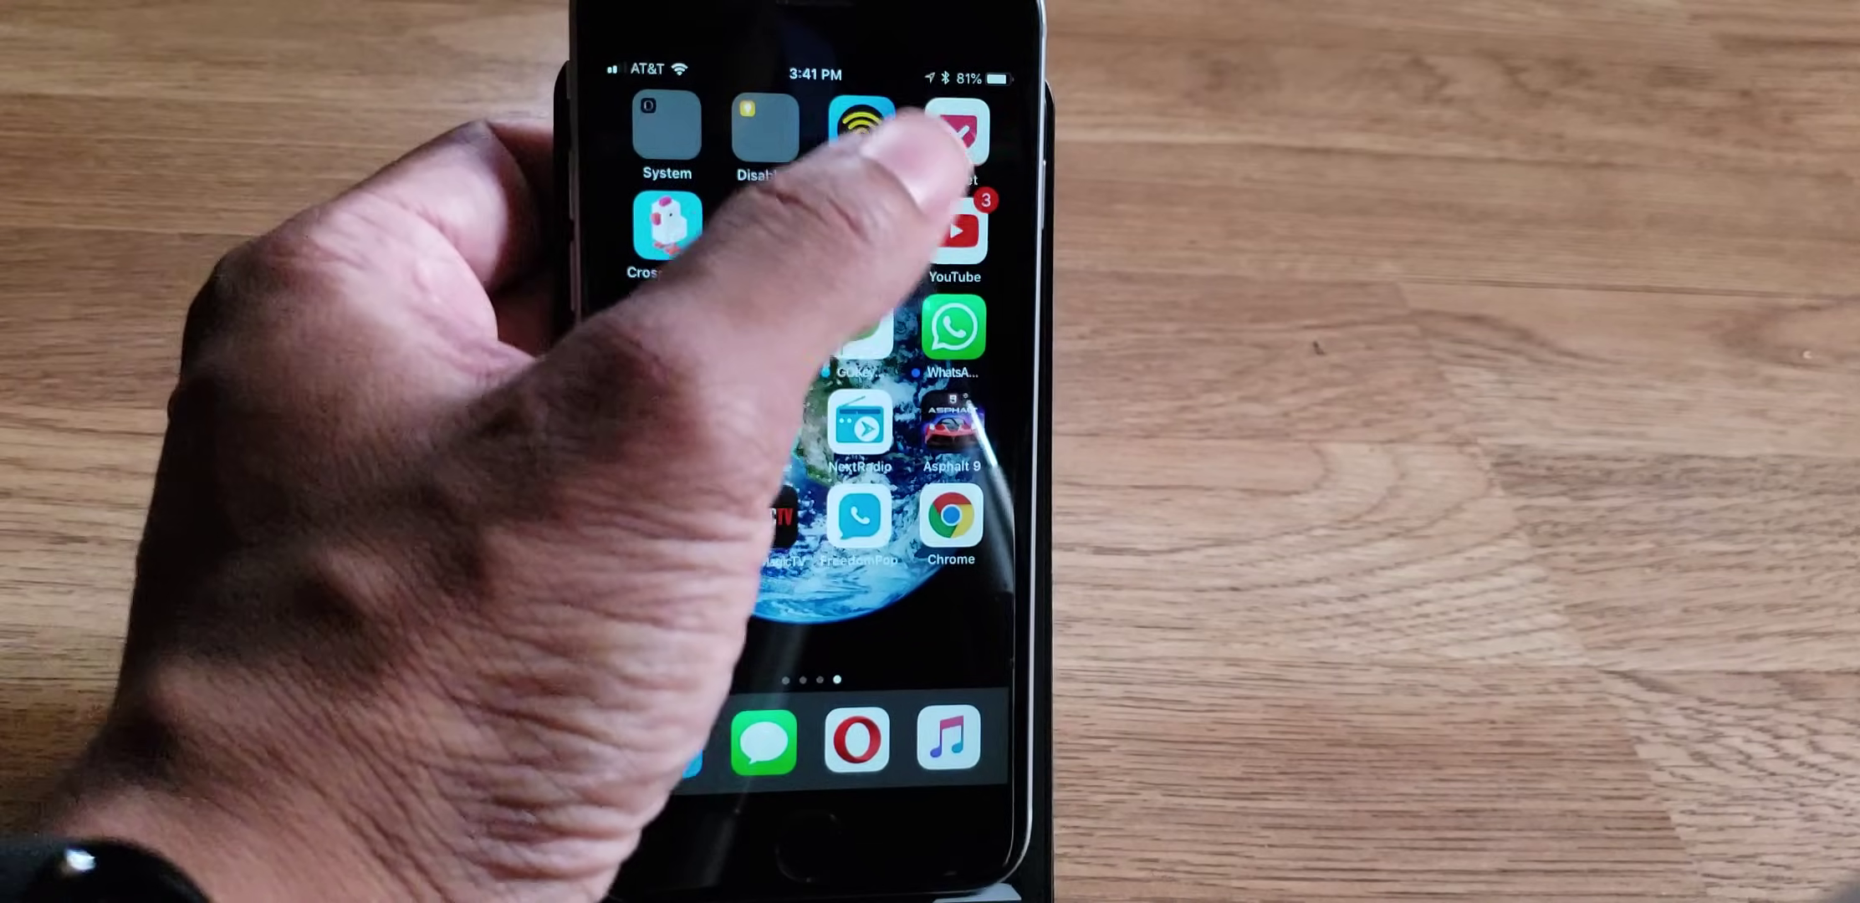
Launch WiFi Map to show nearby hotspots, including Home WiFi 0.3 miles away
left_click(861, 131)
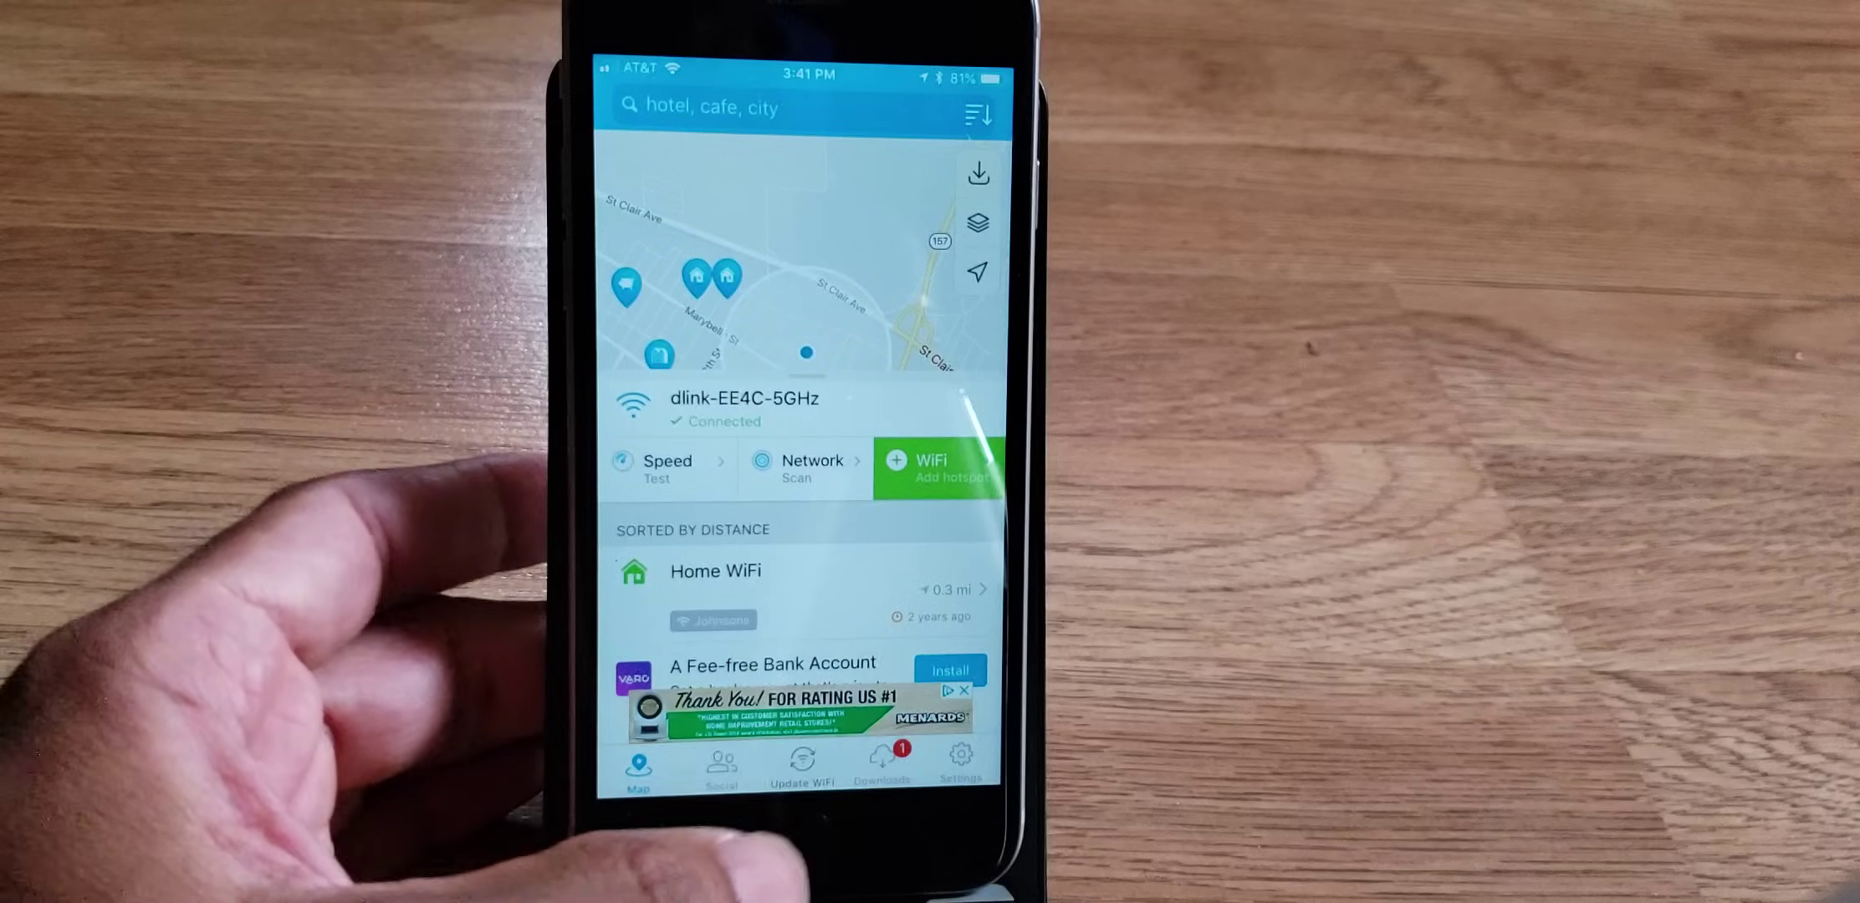
Update the hotspot passwords from the Update Passwords screen until the database is current
left_click(800, 757)
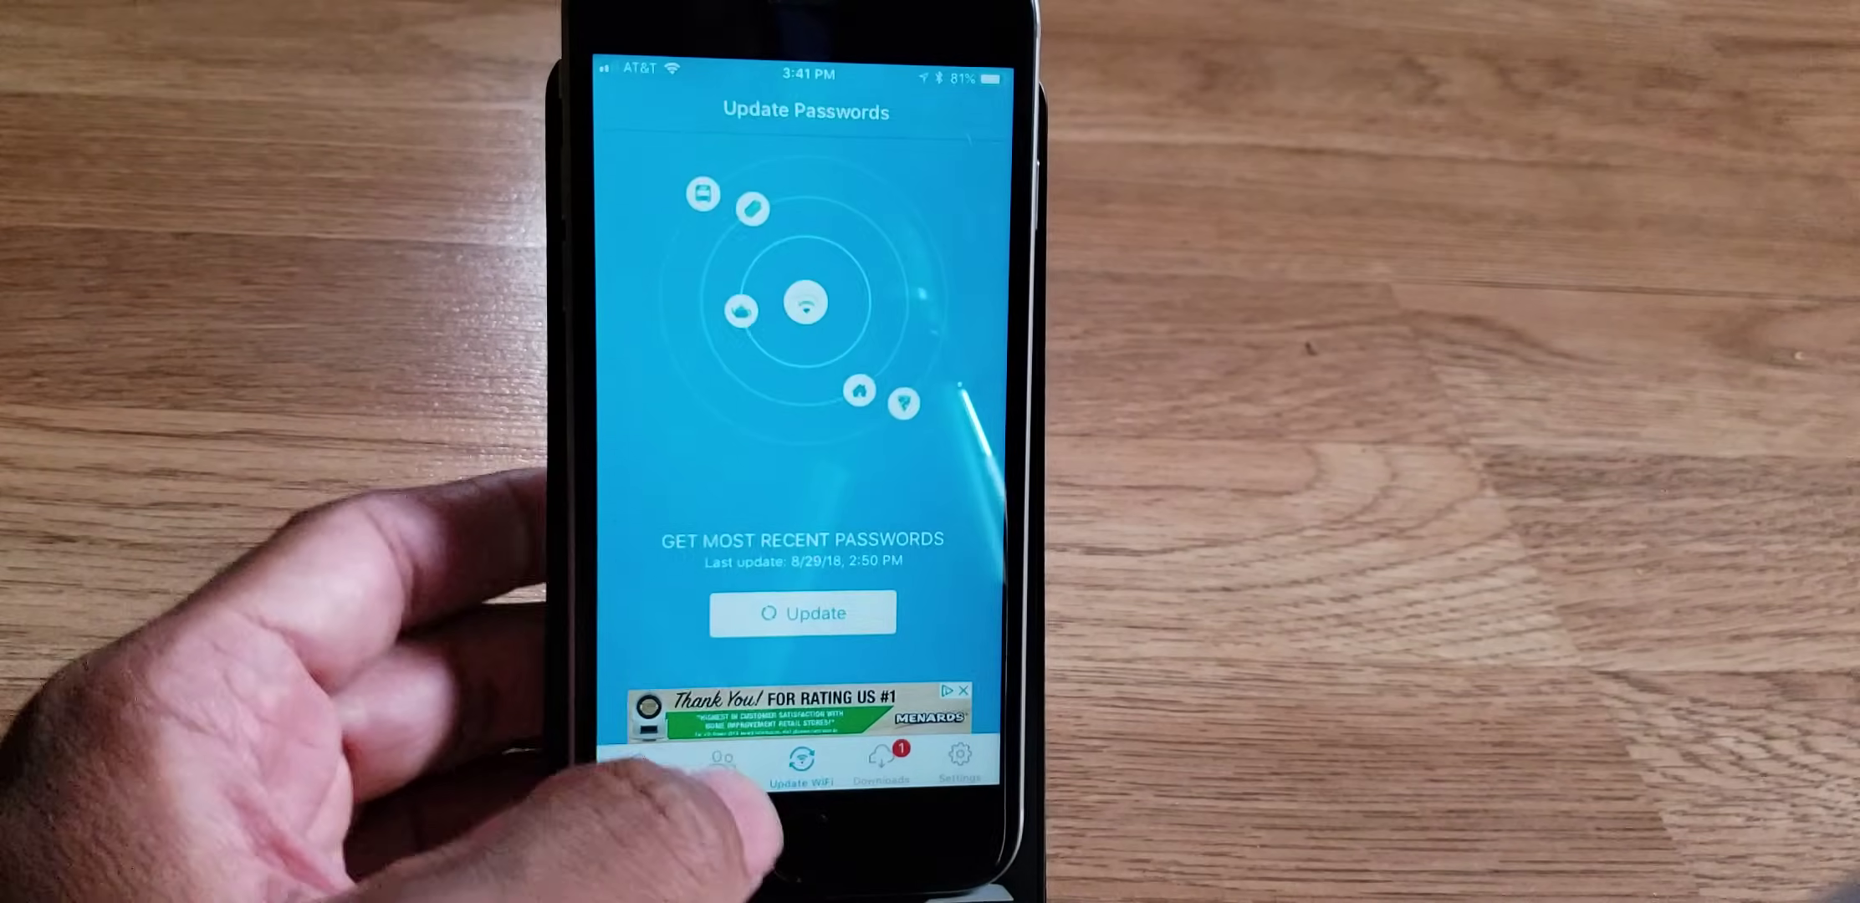
left_click(803, 613)
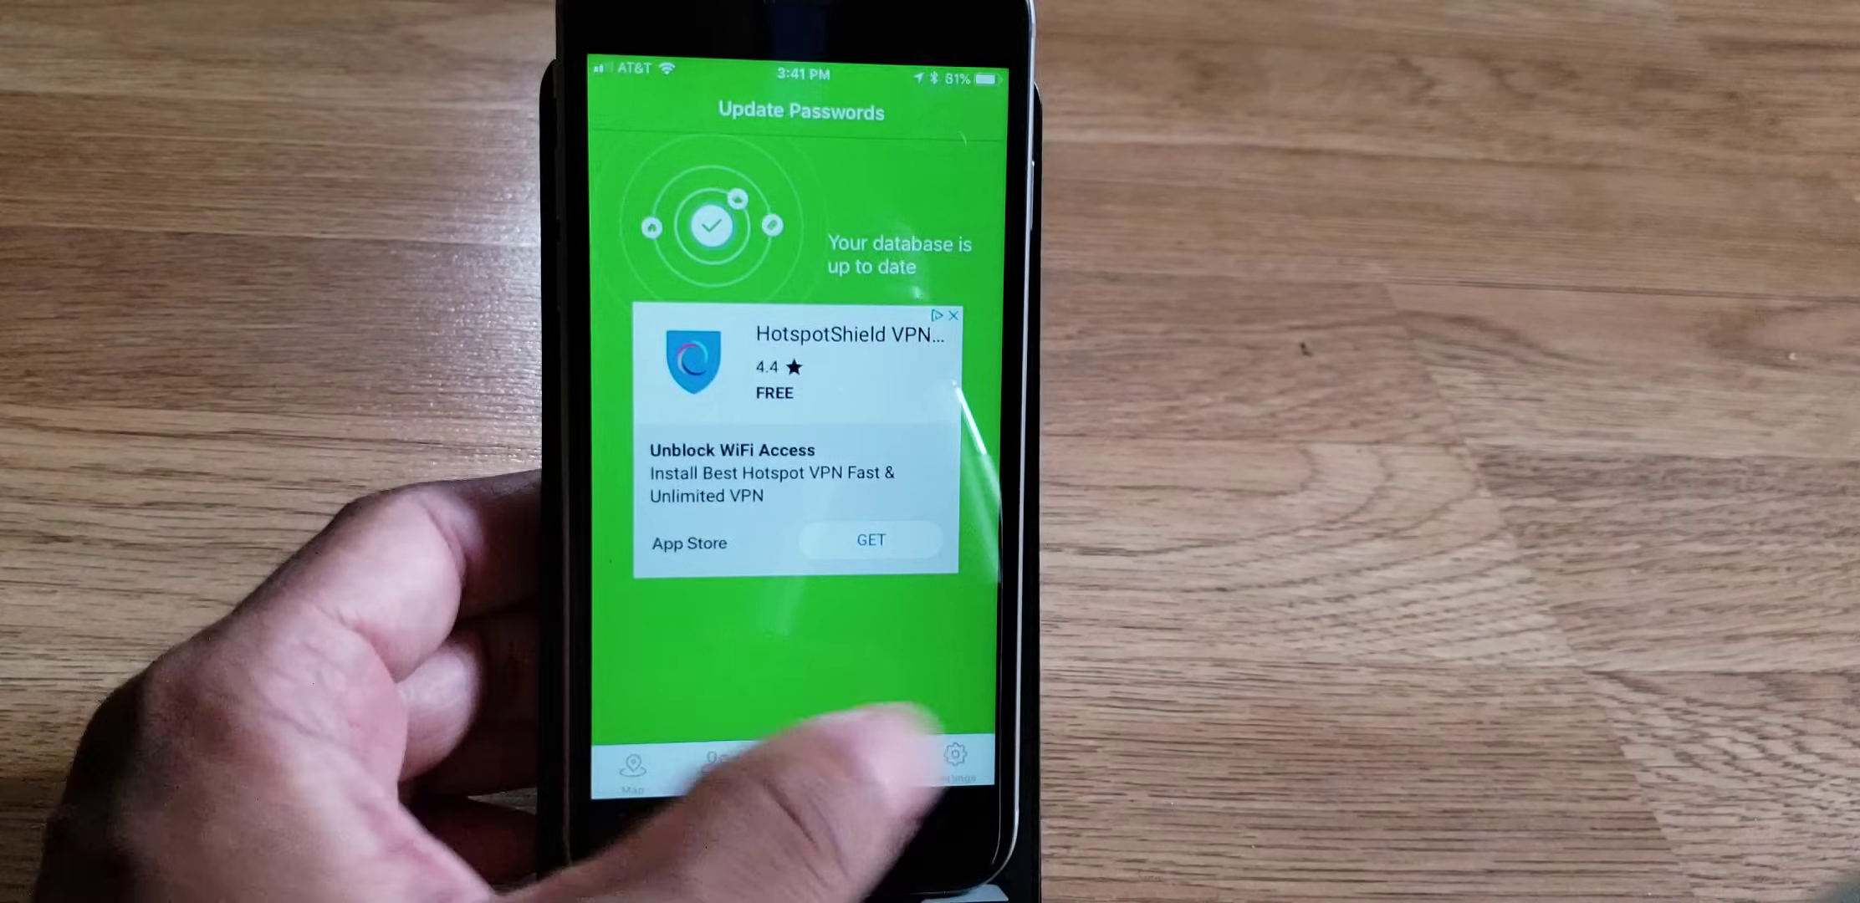
Show the Downloads country list, with United States, Belleville already downloaded
left_click(877, 758)
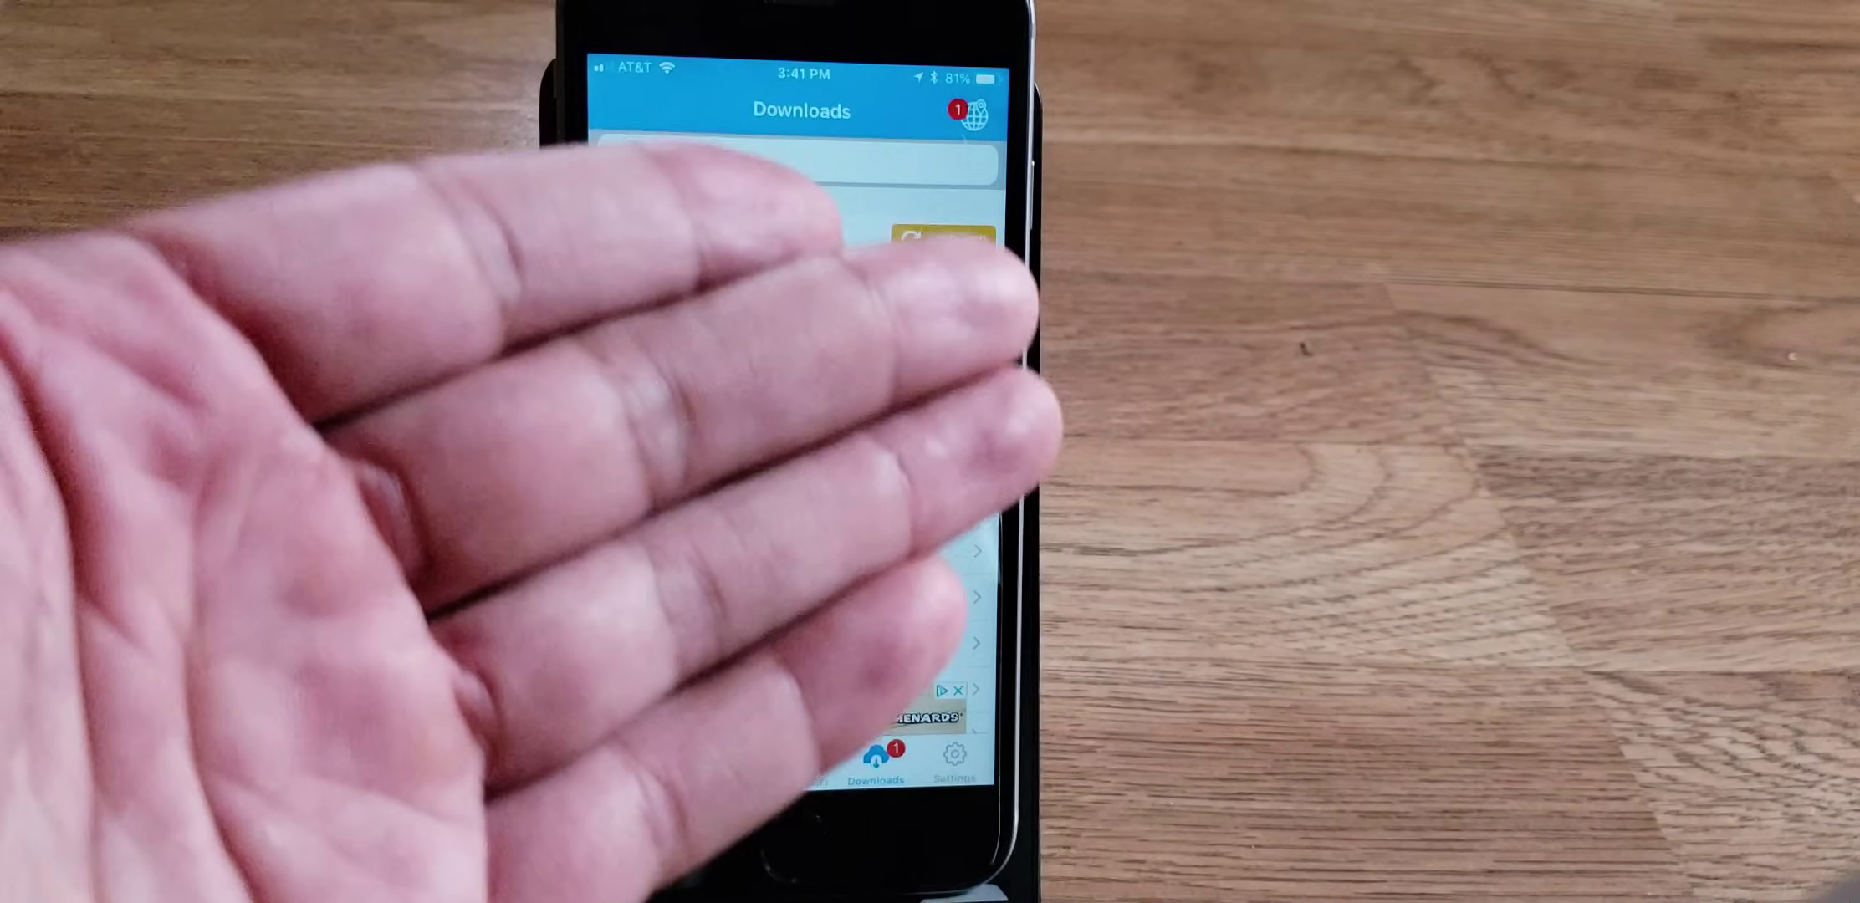